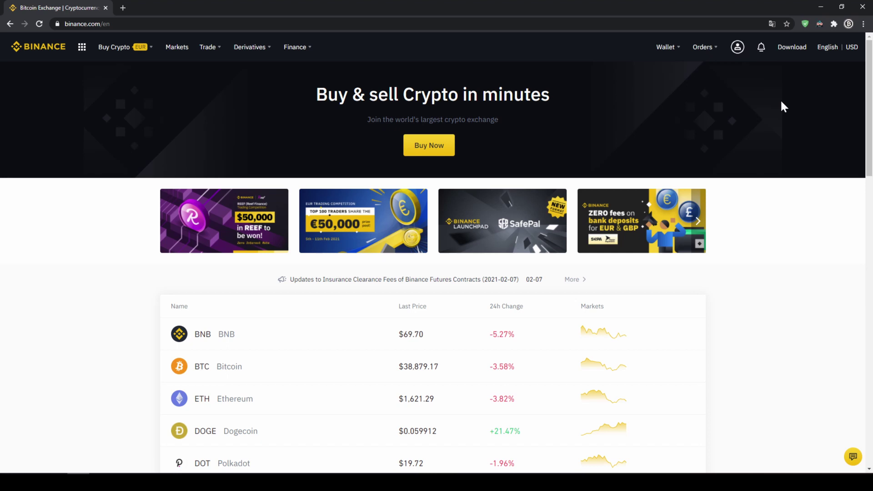
# Step: Confirm the Basic Info page shows Identity Verification as Verified
pyautogui.moveTo(738, 50)
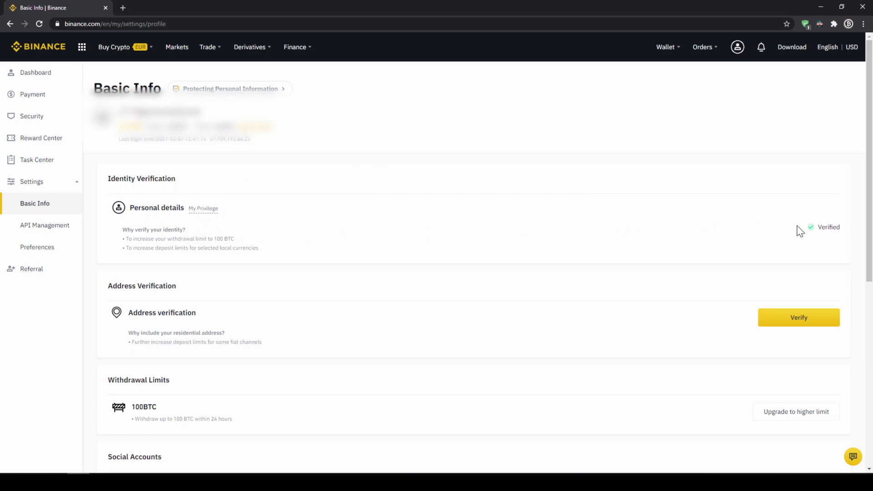
pyautogui.moveTo(816, 229); pyautogui.dragTo(839, 228)
pyautogui.click(851, 237)
pyautogui.moveTo(673, 53)
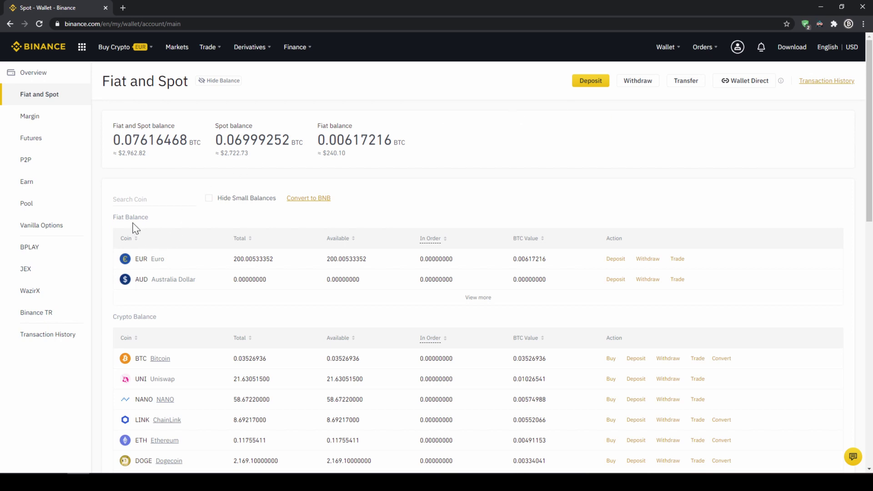
# Step: Review the Fiat Balance of 200.00533352 EUR and the Crypto Balance section
pyautogui.moveTo(135, 217); pyautogui.dragTo(163, 222)
pyautogui.moveTo(117, 317); pyautogui.dragTo(172, 324)
pyautogui.click(189, 323)
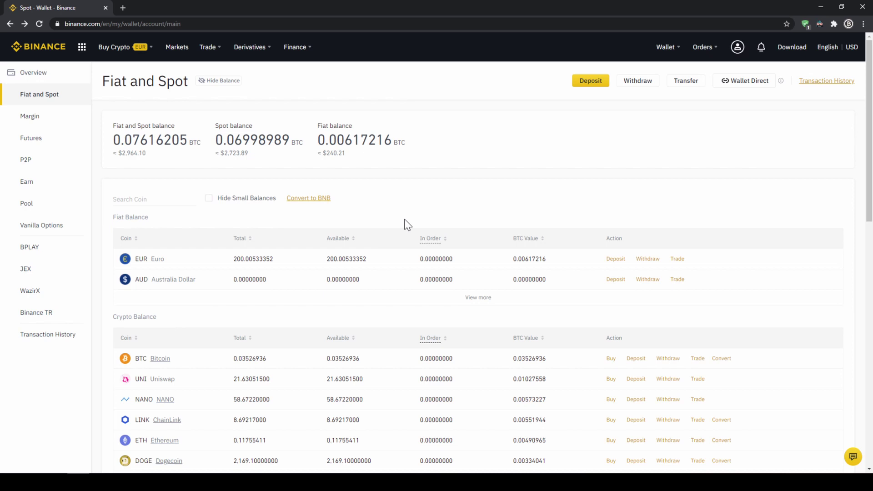
# Step: Open the fiat deposit form, switch currency to USD and back to EUR, and enter 1000
pyautogui.click(590, 82)
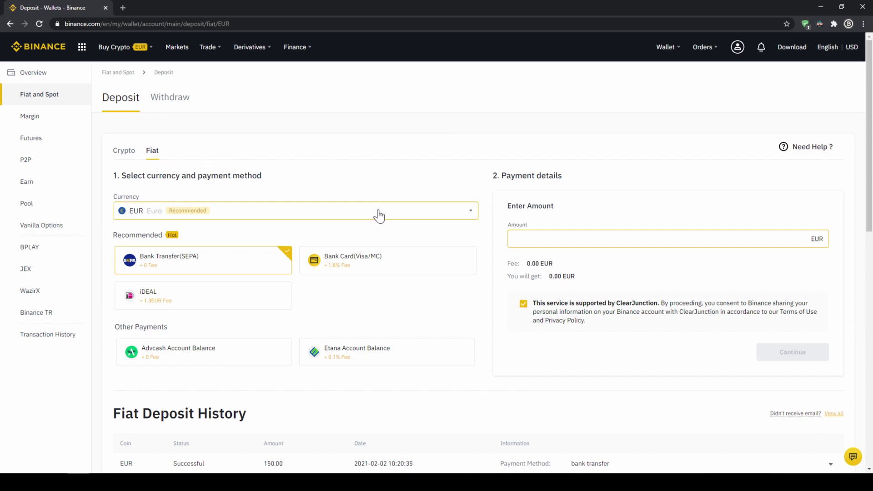
pyautogui.click(400, 196)
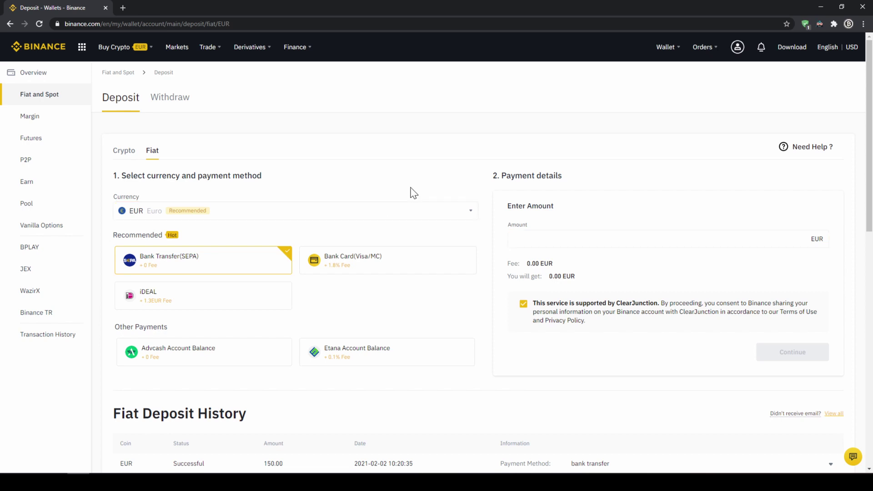
pyautogui.click(365, 220)
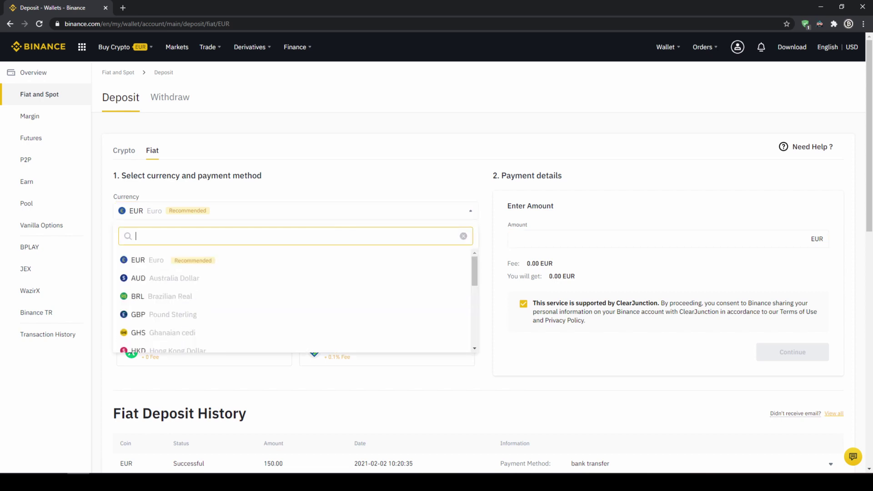
pyautogui.scroll(-10, 250, 278)
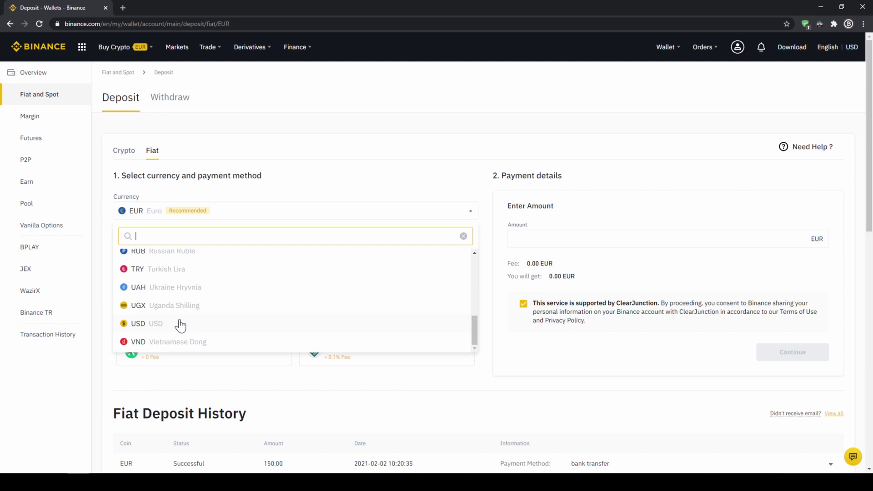
pyautogui.click(179, 326)
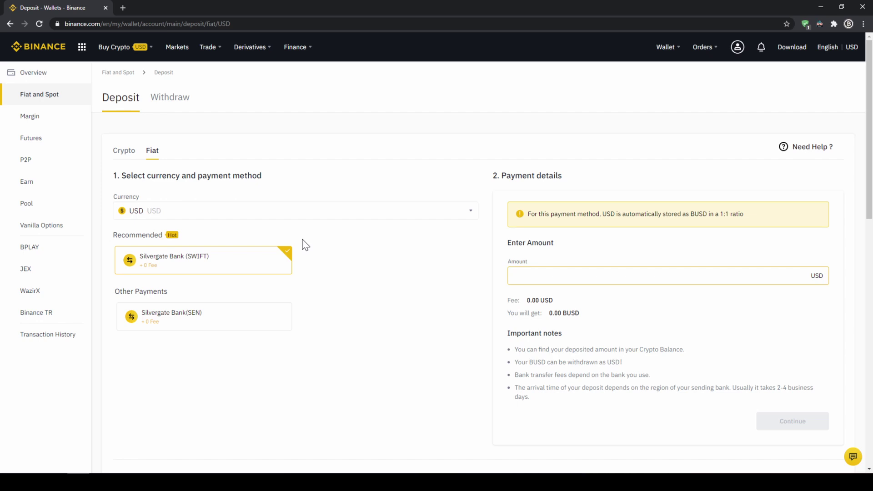
pyautogui.click(288, 208)
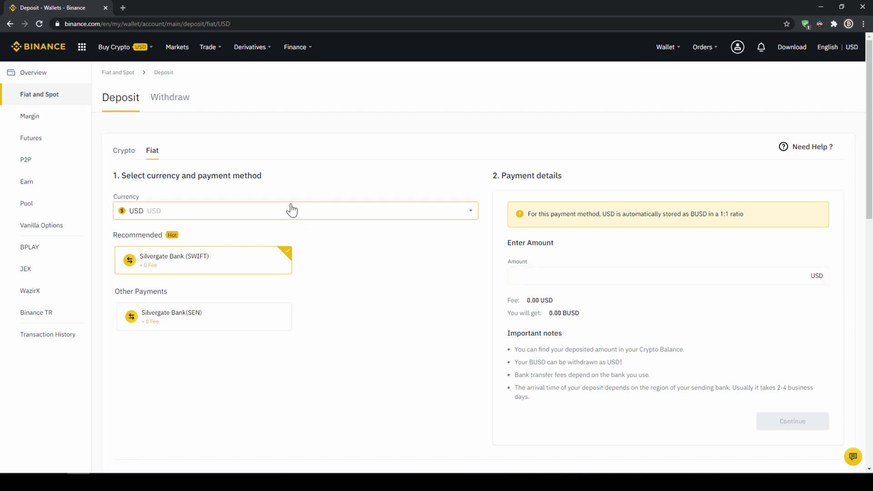
pyautogui.scroll(10, 209, 302)
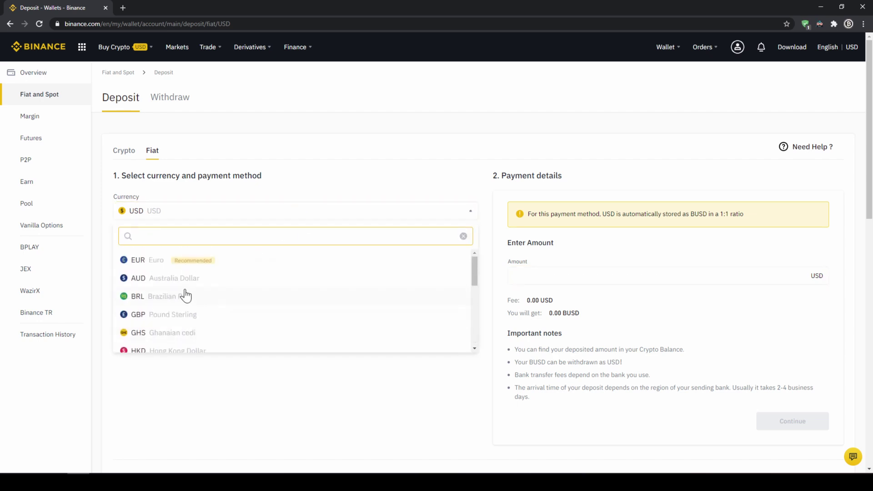
pyautogui.click(156, 262)
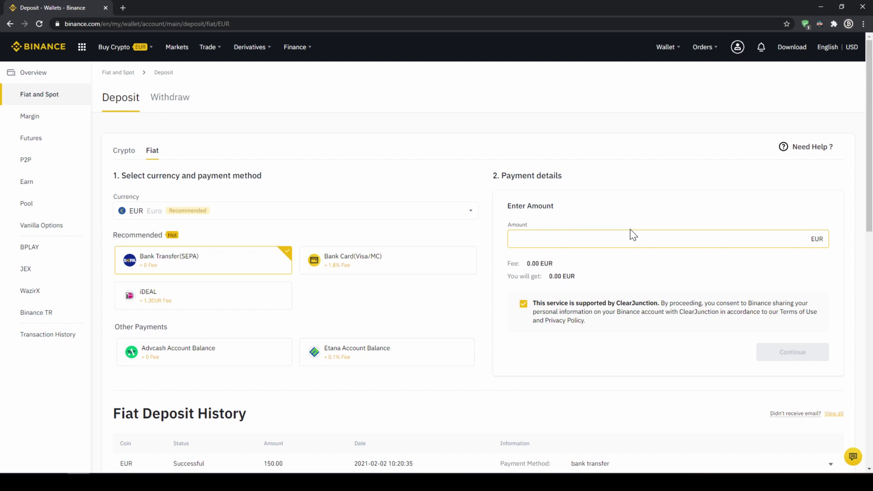
pyautogui.click(648, 235)
pyautogui.write('1')
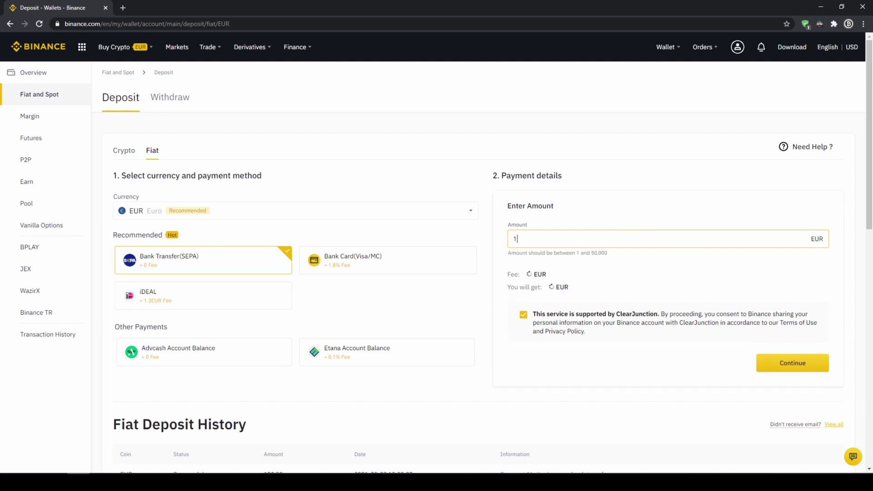
pyautogui.write('000')
# Step: Continue to the SEPA bank details for the 1000 EUR deposit and note the reference code
pyautogui.click(787, 357)
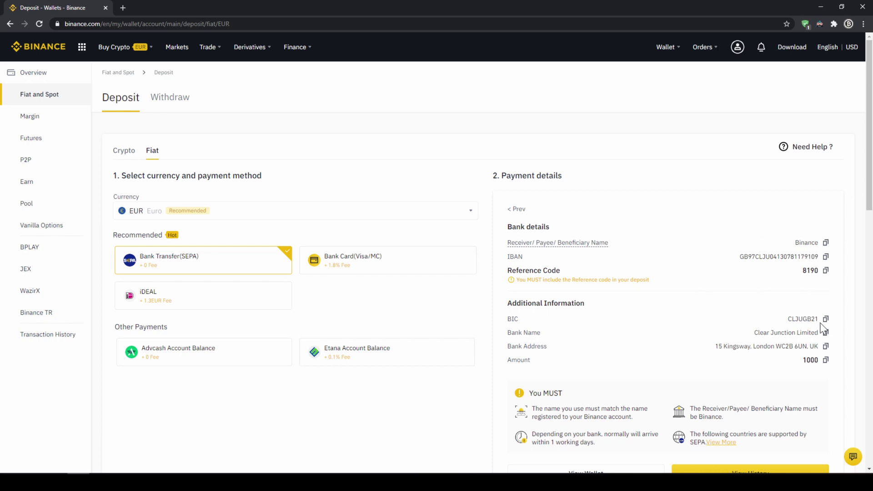
pyautogui.moveTo(533, 270); pyautogui.dragTo(791, 296)
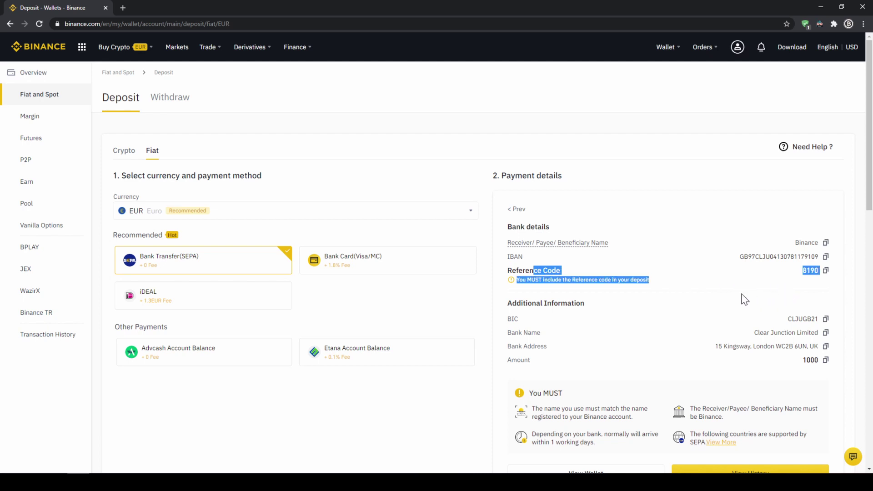
pyautogui.click(730, 307)
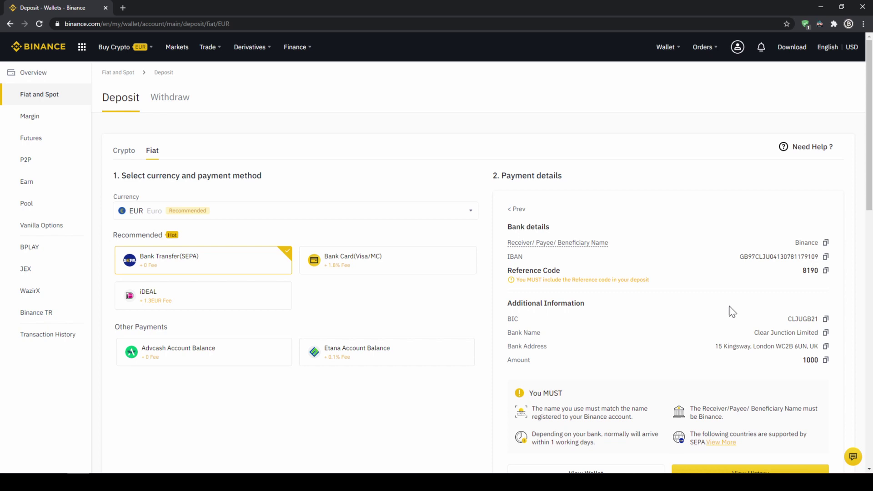
# Step: Return to Fiat and Spot and check the EUR balance now reads 202.66188554
pyautogui.moveTo(663, 48)
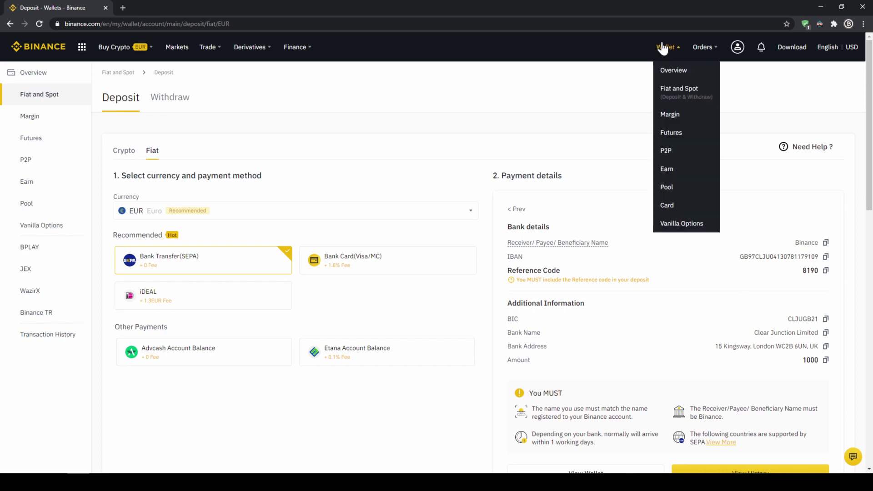
pyautogui.click(677, 95)
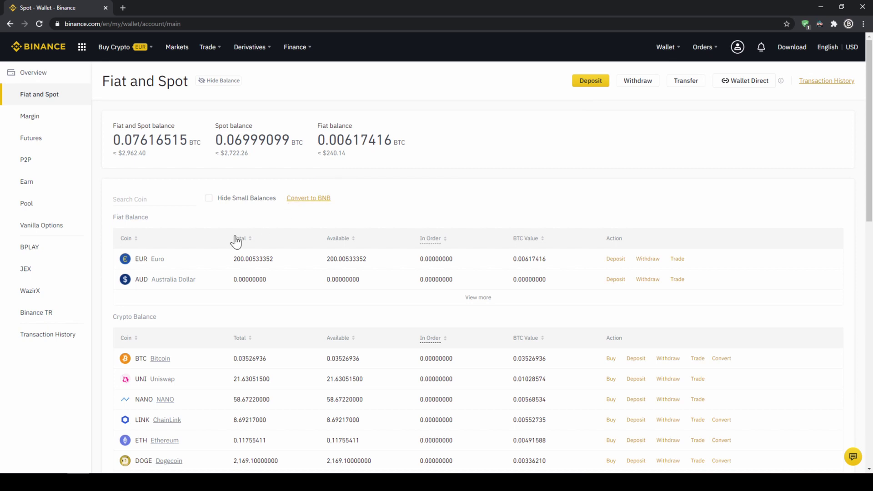
pyautogui.moveTo(132, 257); pyautogui.dragTo(291, 273)
pyautogui.click(290, 272)
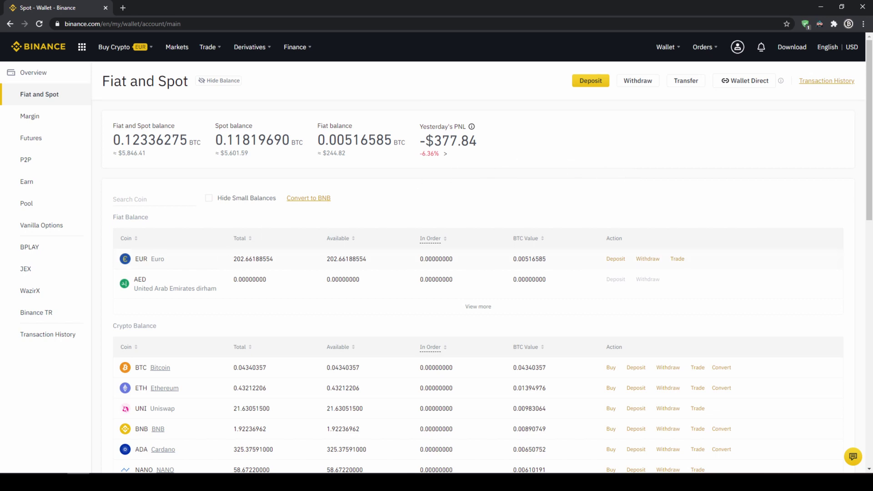
pyautogui.moveTo(119, 51)
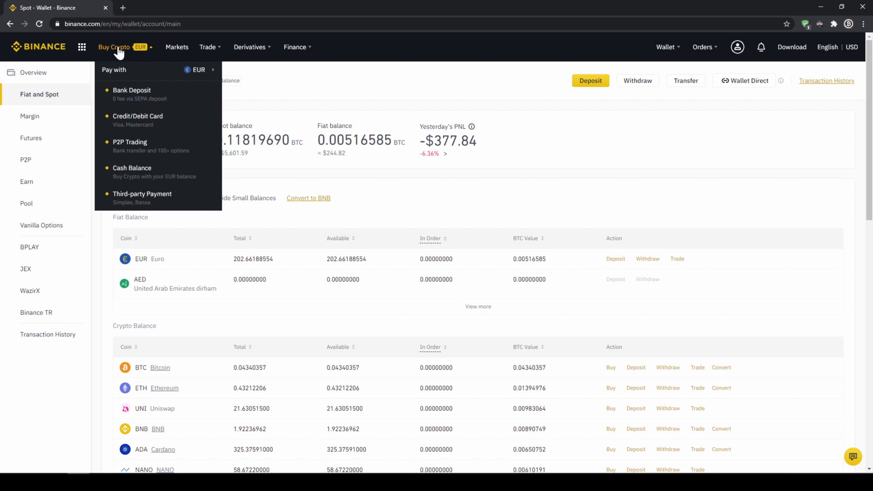
# Step: Set up a cash-balance order spending 200 EUR on USDT, estimated at about 241.72 USDT
pyautogui.click(152, 171)
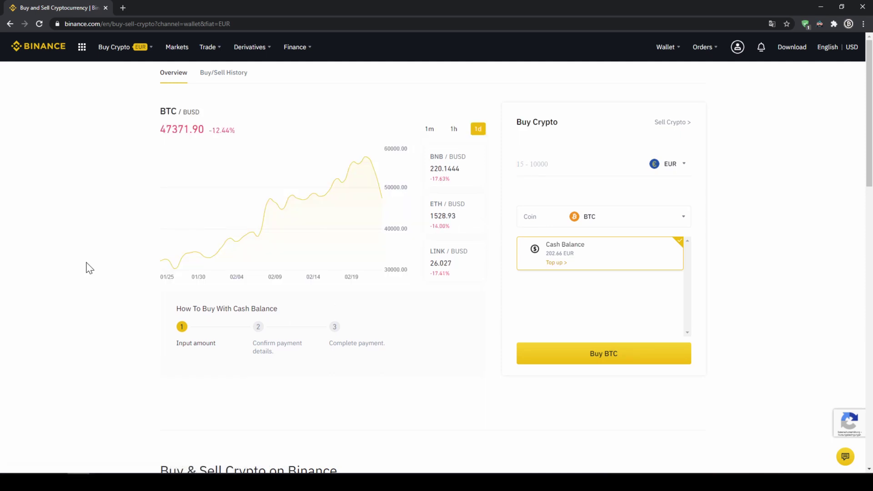
pyautogui.click(684, 172)
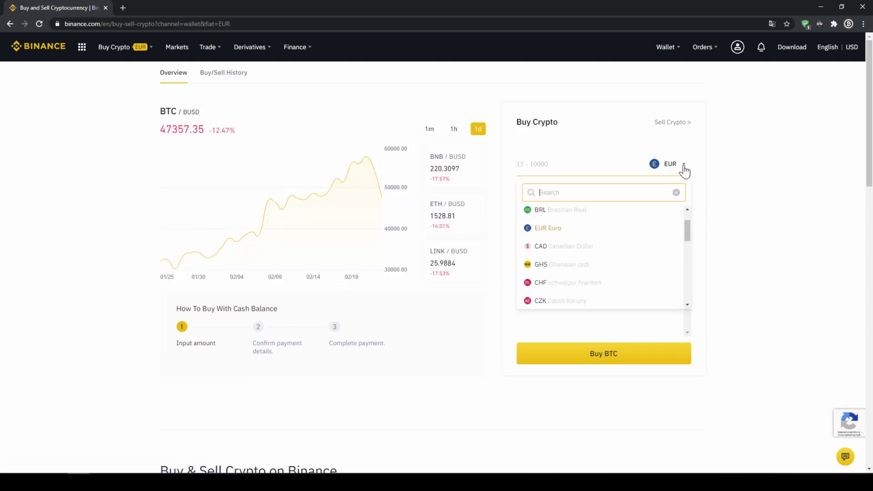
pyautogui.moveTo(687, 226); pyautogui.dragTo(687, 198)
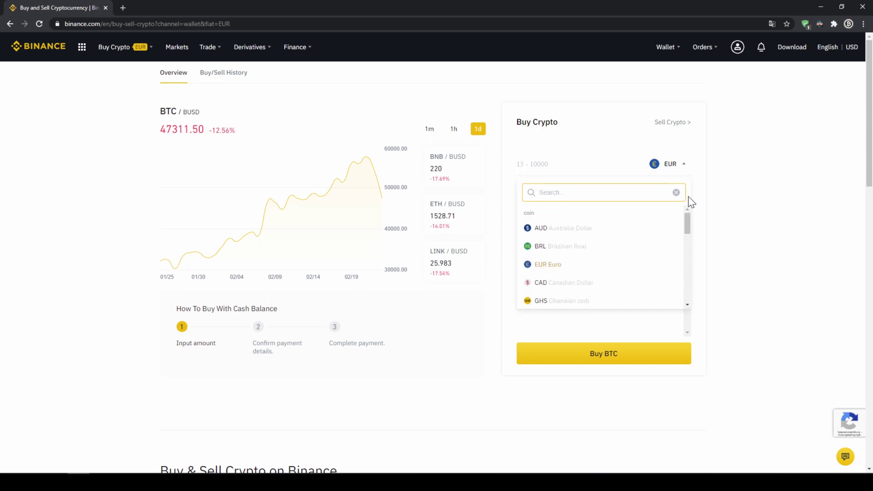
pyautogui.click(715, 158)
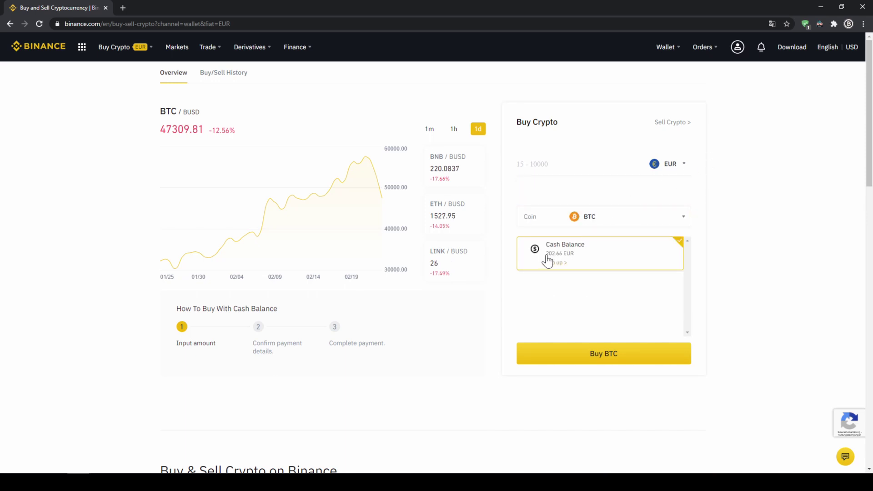
pyautogui.click(586, 217)
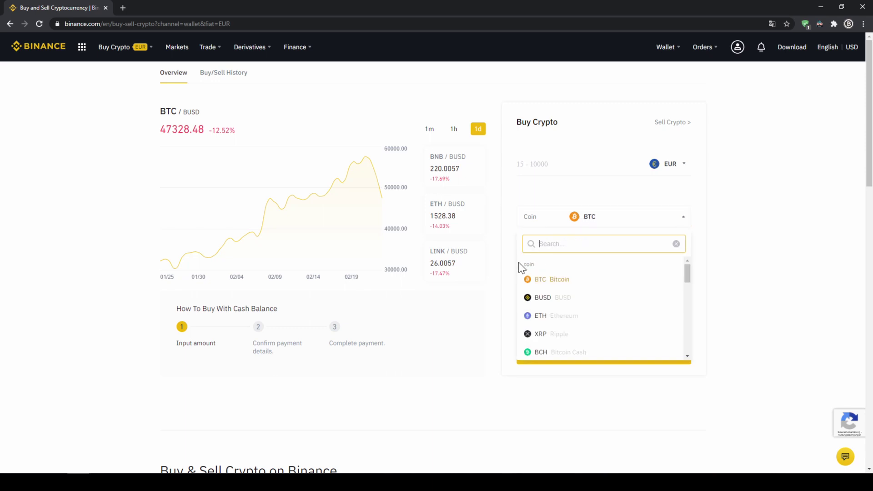
pyautogui.write('usd')
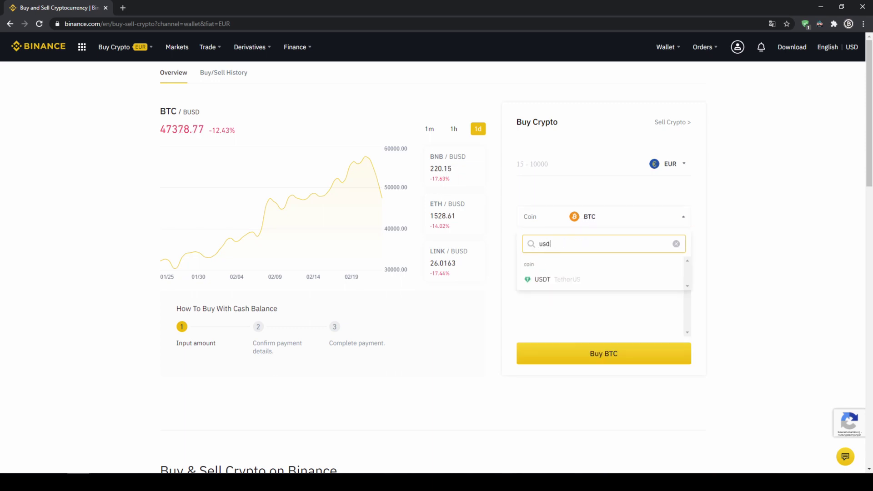
pyautogui.write('t')
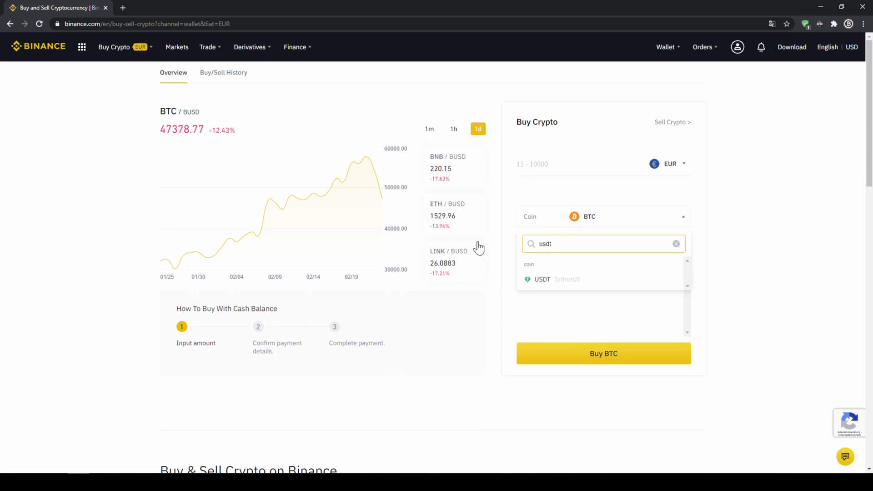
pyautogui.click(555, 279)
pyautogui.click(567, 167)
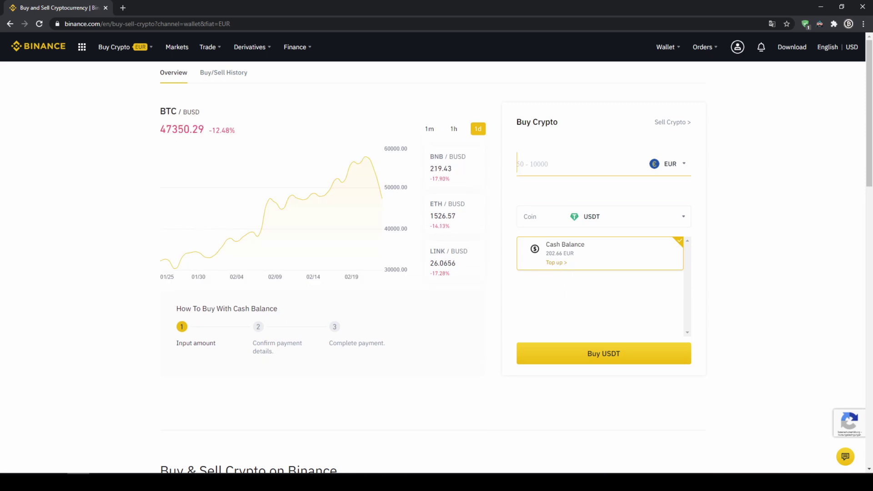
pyautogui.write('200')
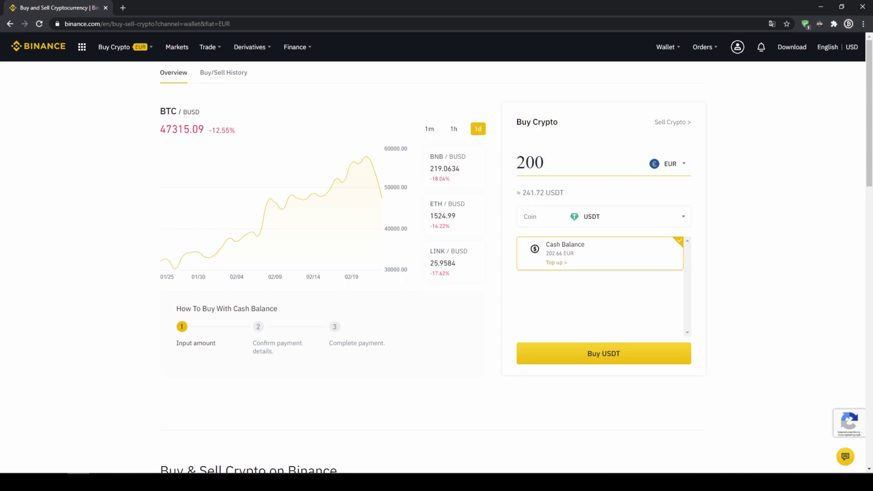
# Step: Submit the order, review the USDT amount, price and 200 EUR total, then confirm it
pyautogui.click(609, 359)
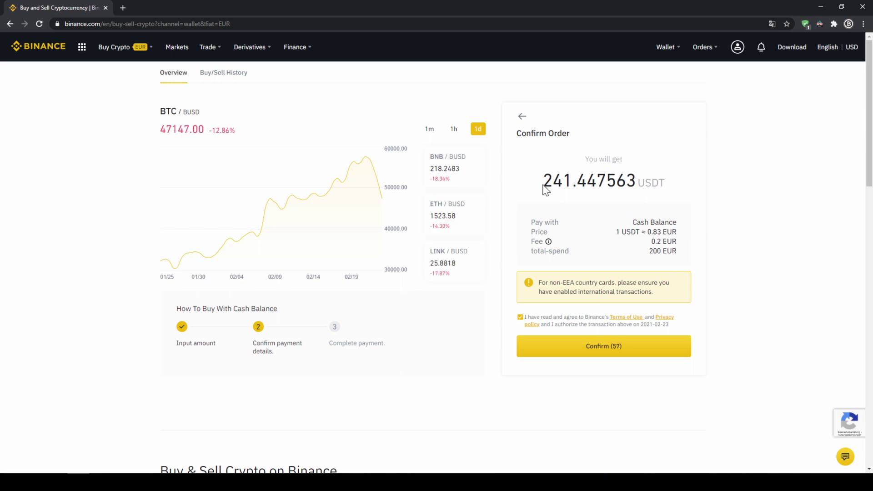
pyautogui.moveTo(543, 181); pyautogui.dragTo(573, 181)
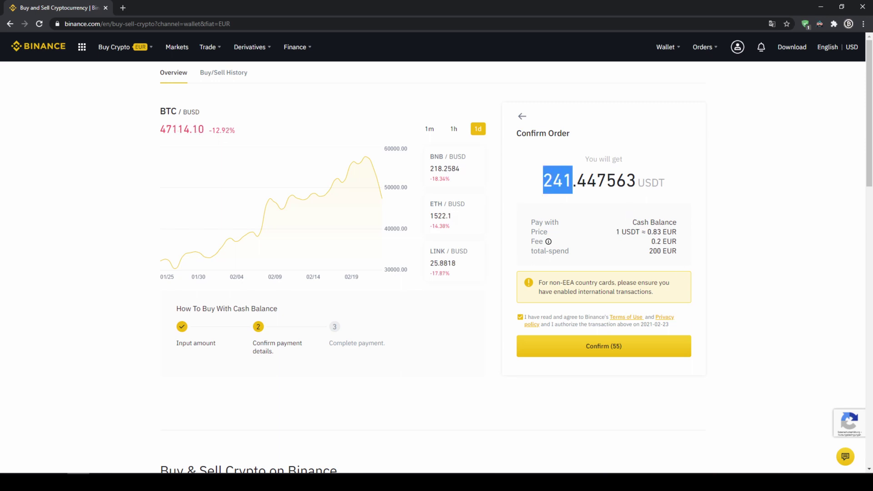
pyautogui.click(545, 185)
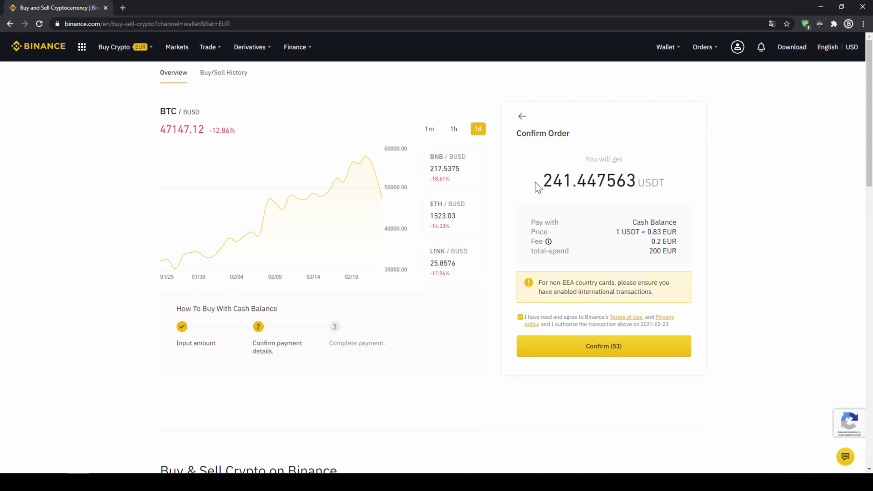
pyautogui.moveTo(543, 181); pyautogui.dragTo(573, 181)
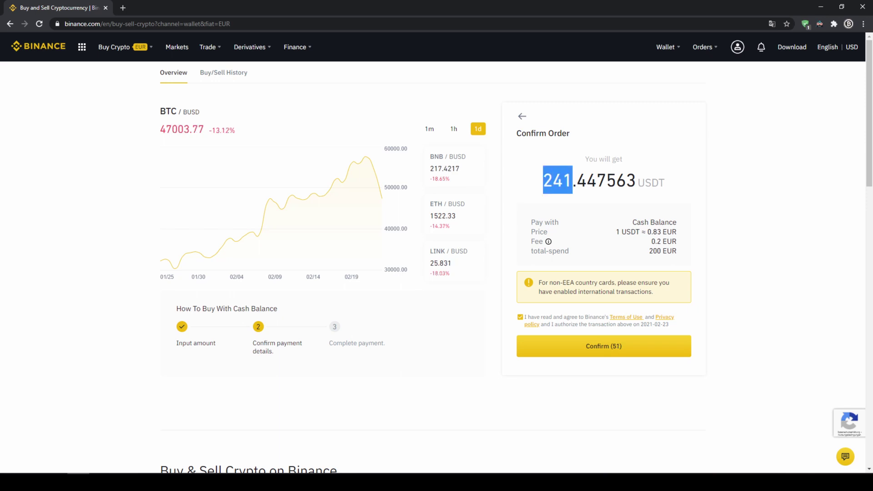
pyautogui.click(572, 181)
pyautogui.moveTo(636, 232); pyautogui.dragTo(569, 251)
pyautogui.moveTo(653, 251); pyautogui.dragTo(681, 254)
pyautogui.click(681, 254)
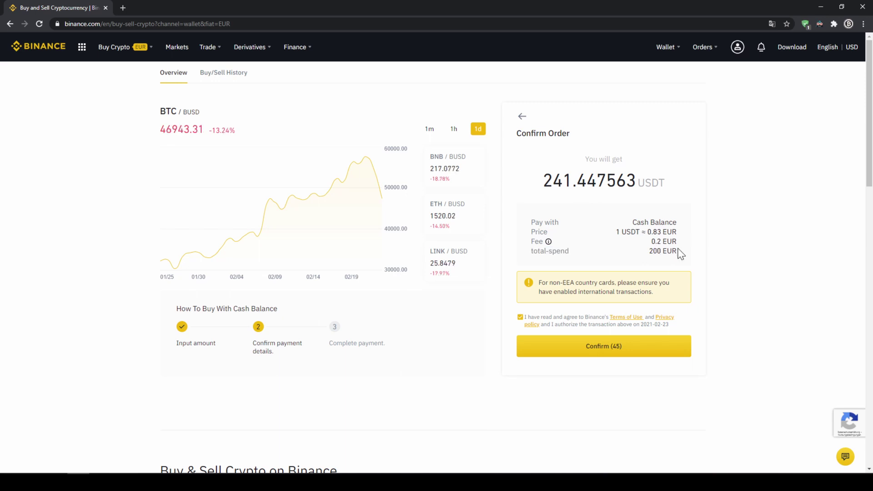
pyautogui.click(625, 359)
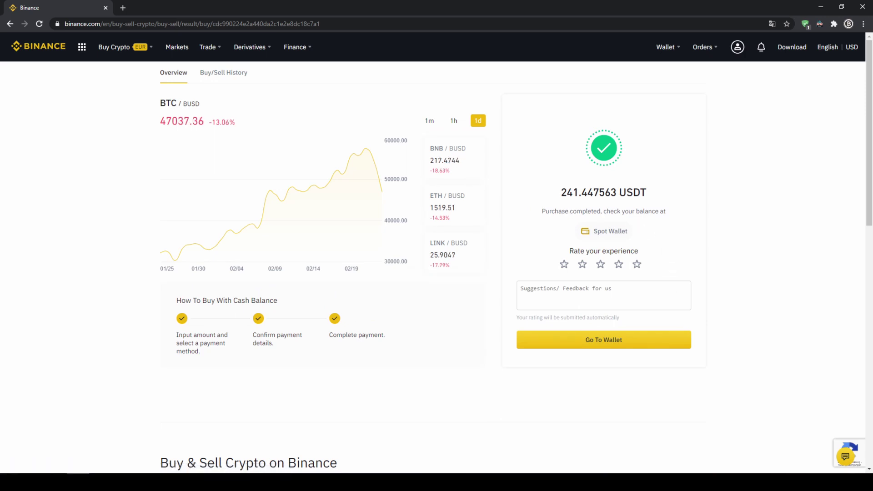
# Step: Open the Spot Wallet and verify 2.66188554 EUR remaining and 241.46490760 USDT held
pyautogui.click(609, 233)
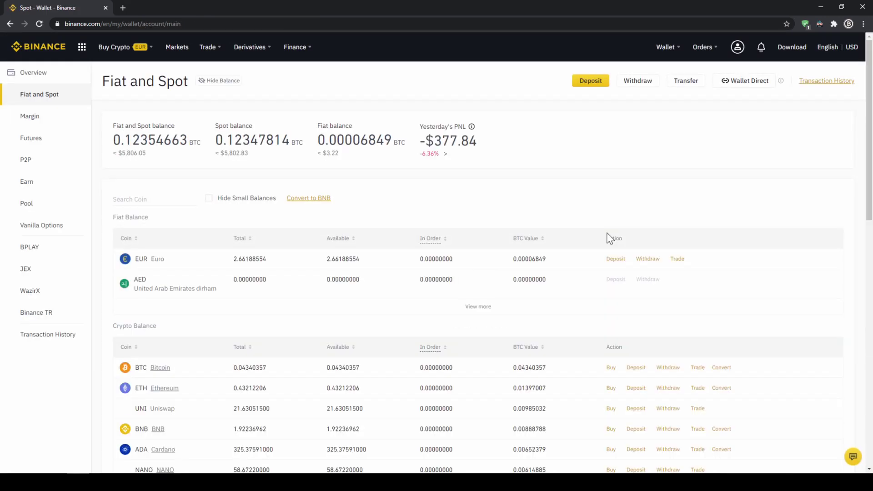
pyautogui.moveTo(134, 259); pyautogui.dragTo(278, 266)
pyautogui.click(278, 266)
pyautogui.scroll(-4, 274, 261)
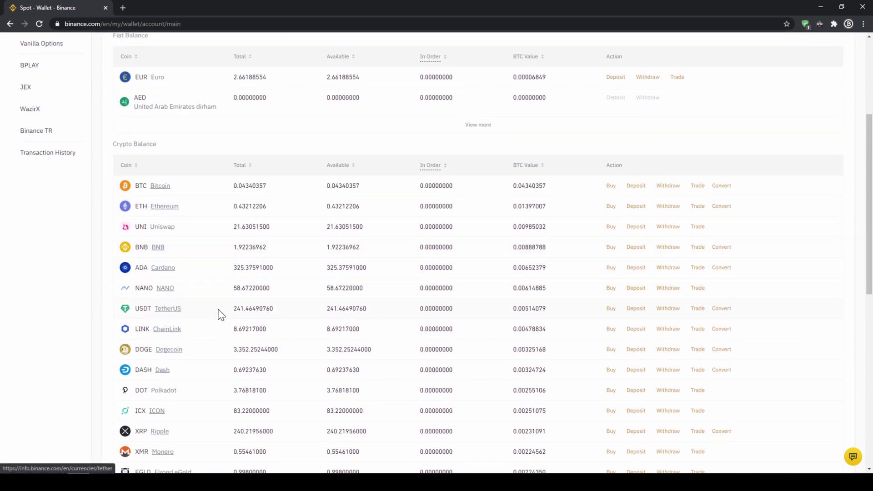
pyautogui.doubleClick(272, 309)
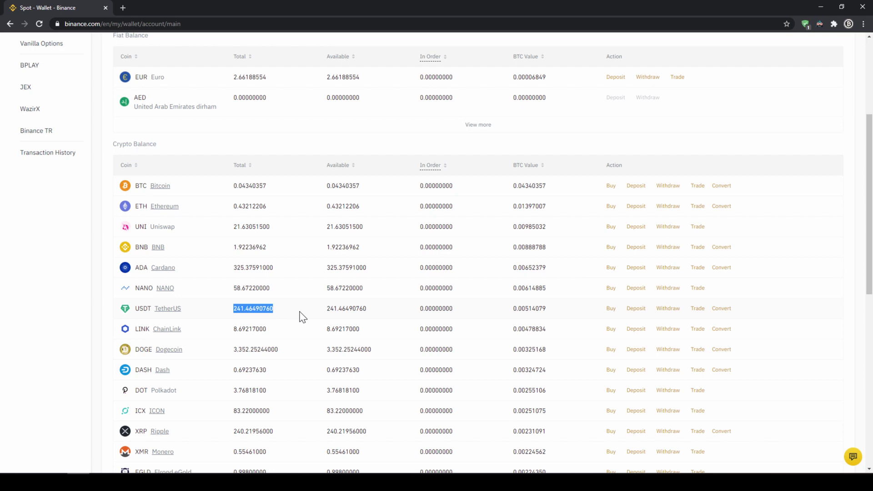
pyautogui.click(299, 317)
pyautogui.scroll(4, 302, 318)
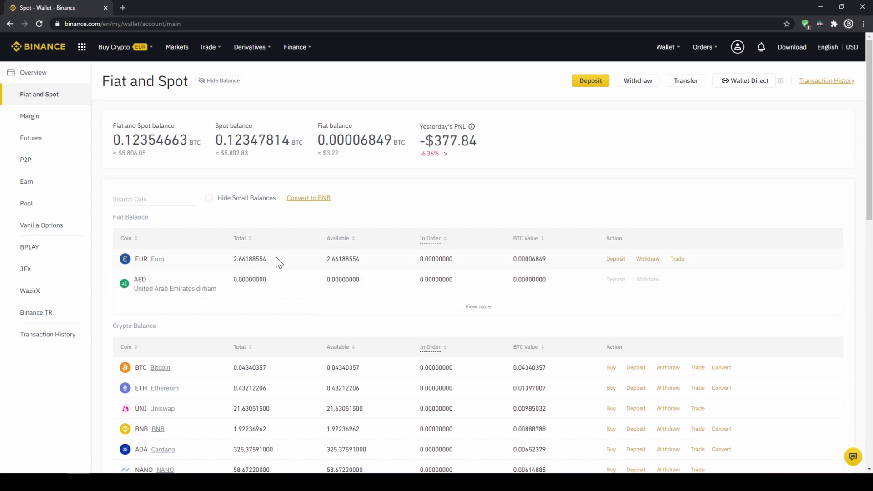
# Step: Open the card-payment Buy Crypto page, keeping EUR as the payment currency
pyautogui.moveTo(119, 54)
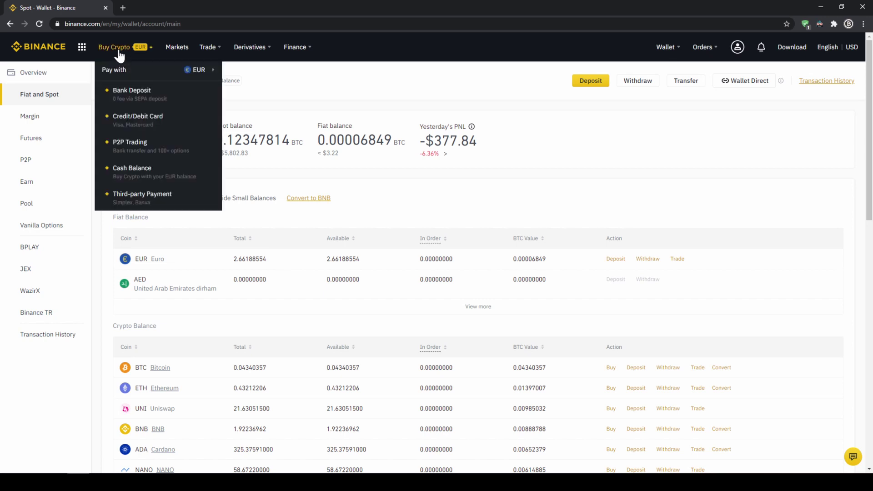
pyautogui.click(132, 120)
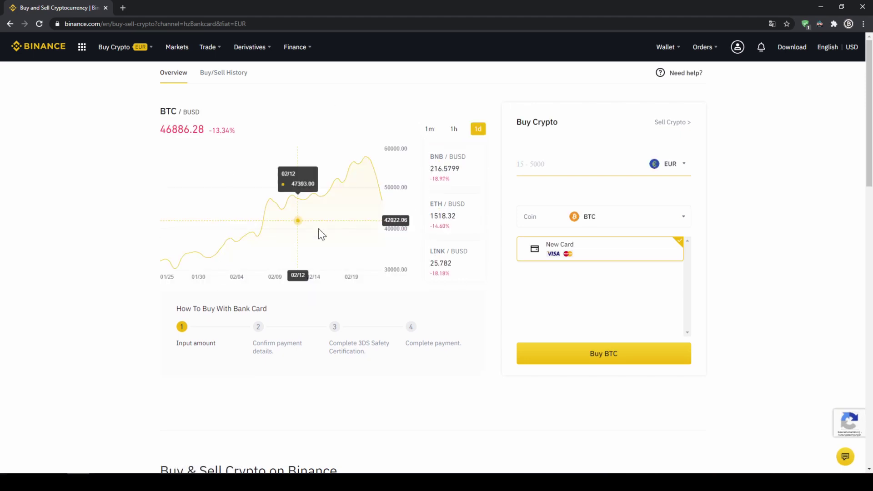
pyautogui.click(680, 167)
pyautogui.moveTo(687, 230)
pyautogui.mouseDown()
pyautogui.moveTo(689, 260)
pyautogui.moveTo(687, 231)
pyautogui.mouseUp()
pyautogui.click(718, 205)
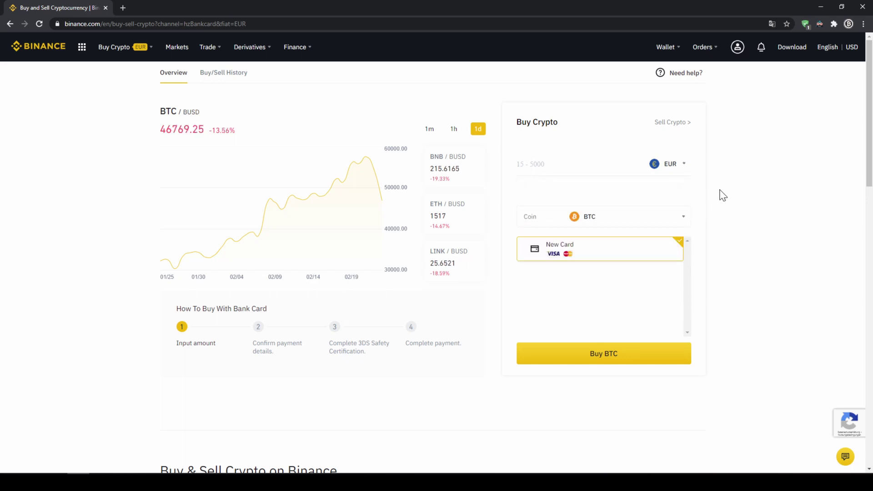
# Step: Choose USDT and enter 500 EUR to preview the quote of about 604.22 USDT
pyautogui.click(621, 226)
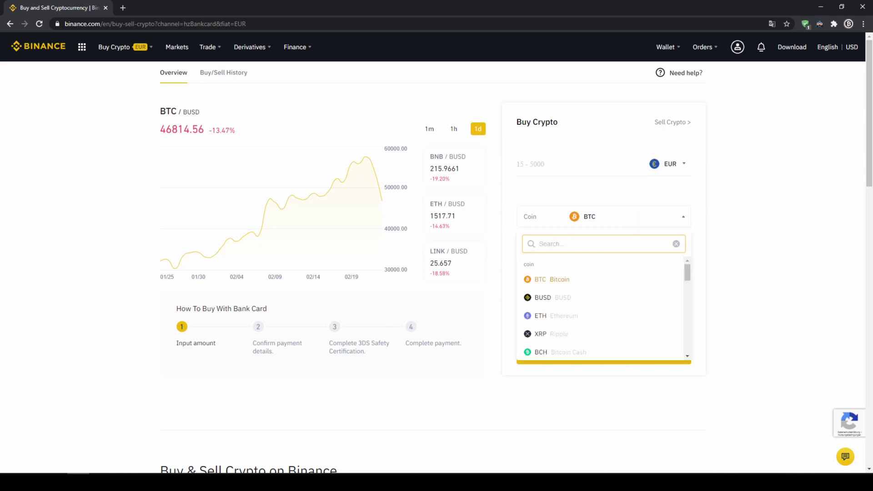
pyautogui.write('usdt')
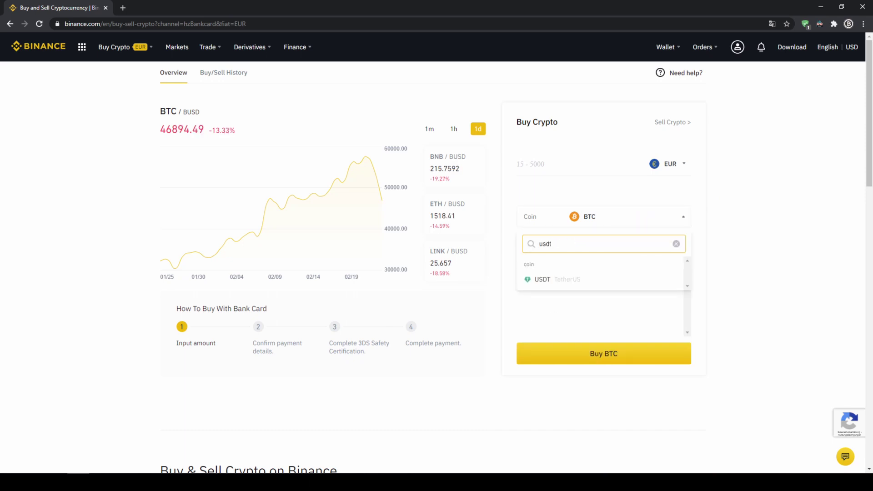
pyautogui.click(566, 284)
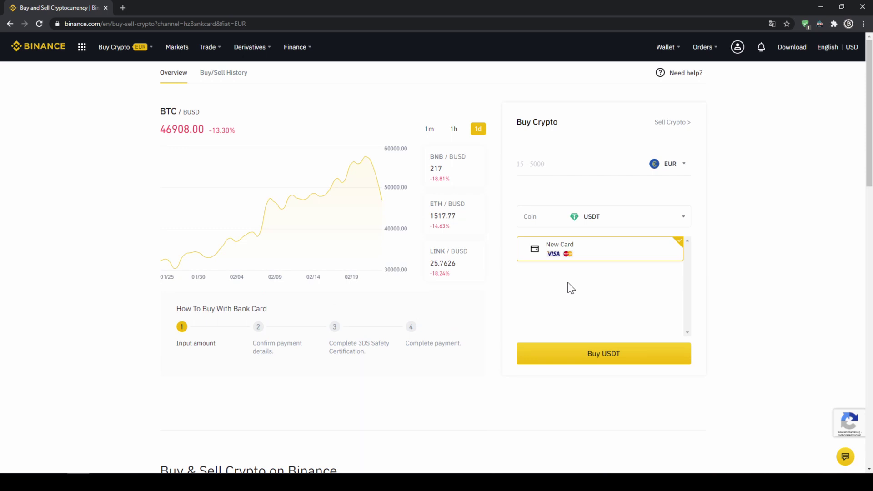
pyautogui.click(566, 183)
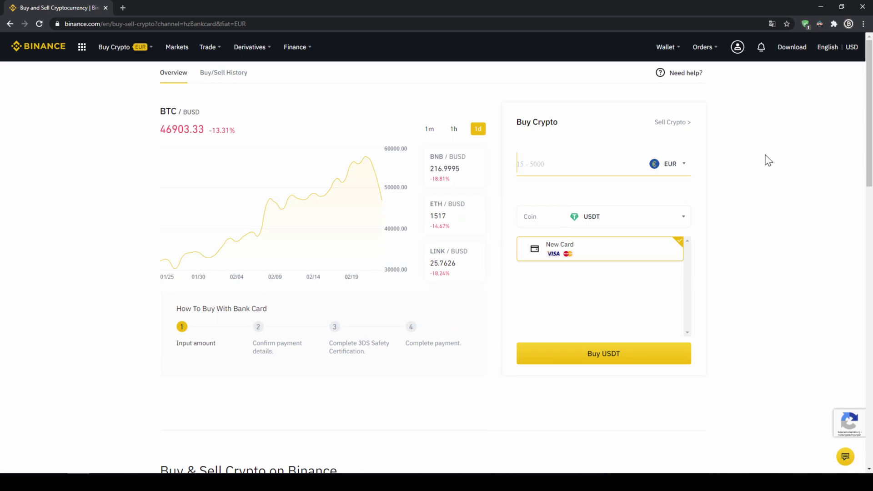
pyautogui.write('500')
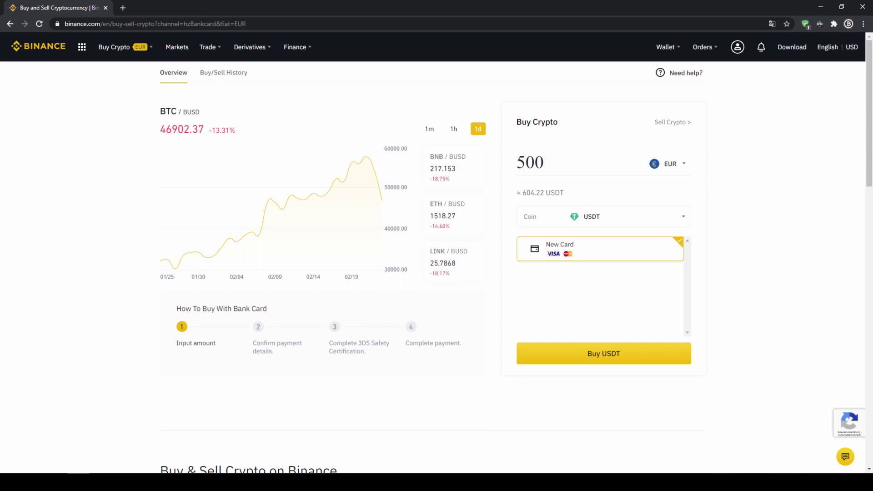
pyautogui.moveTo(522, 193); pyautogui.dragTo(555, 192)
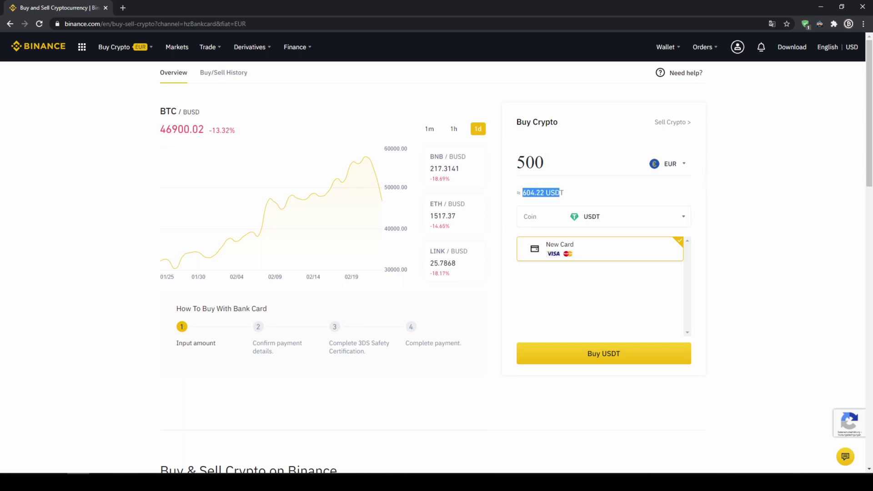
pyautogui.click(571, 196)
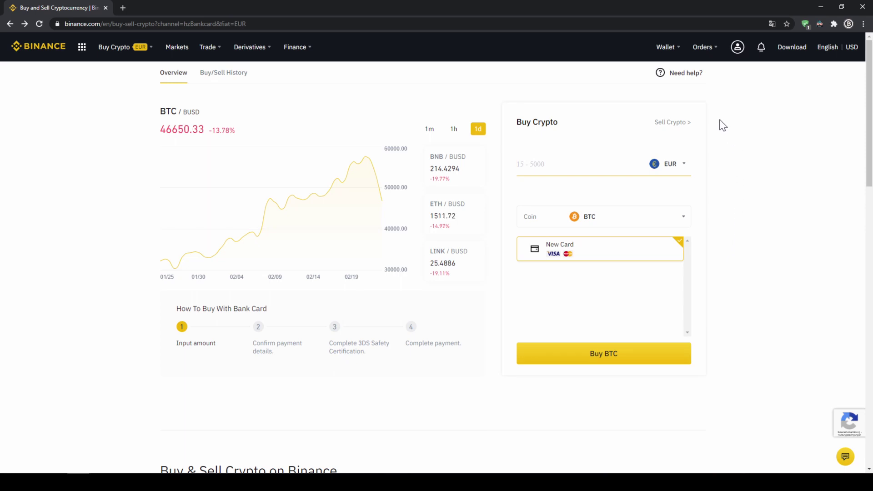
# Step: Reopen Fiat and Spot and scroll down to confirm the 241.46490760 USDT balance
pyautogui.moveTo(662, 54)
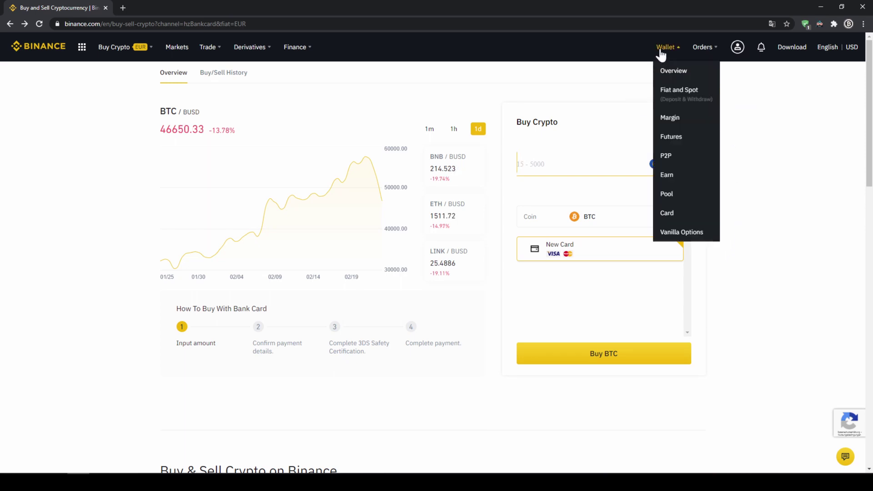
pyautogui.click(680, 94)
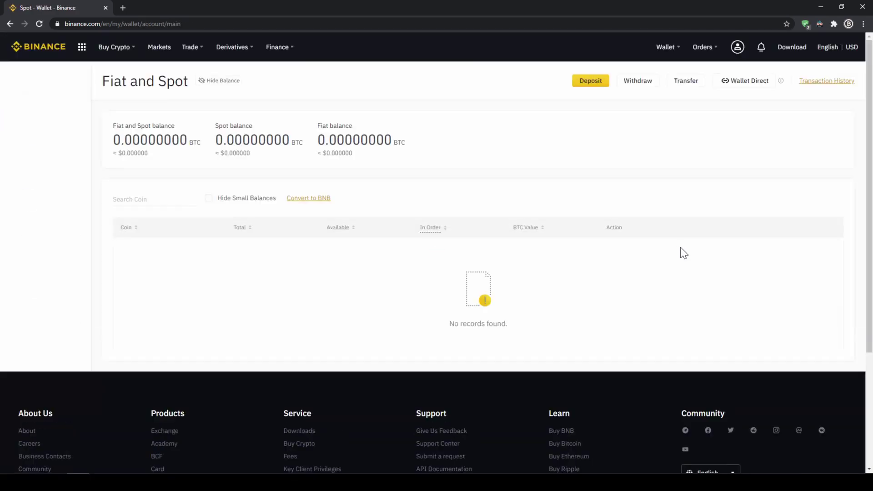
pyautogui.scroll(-3, 312, 265)
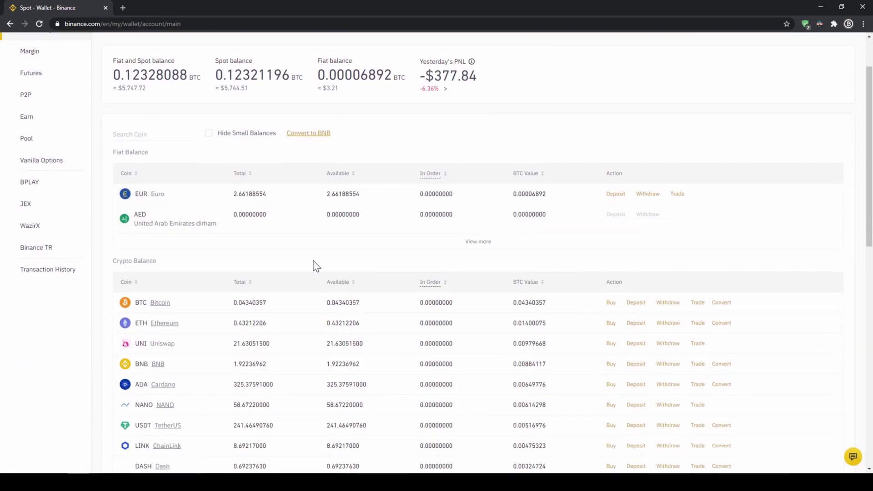
pyautogui.scroll(-1, 200, 300)
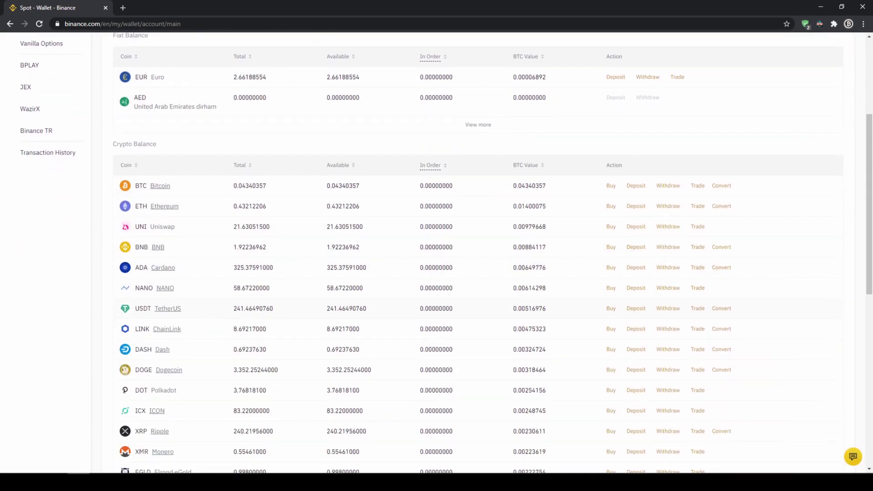
pyautogui.moveTo(232, 309); pyautogui.dragTo(293, 314)
pyautogui.click(278, 312)
pyautogui.scroll(3, 276, 361)
pyautogui.scroll(1, 278, 362)
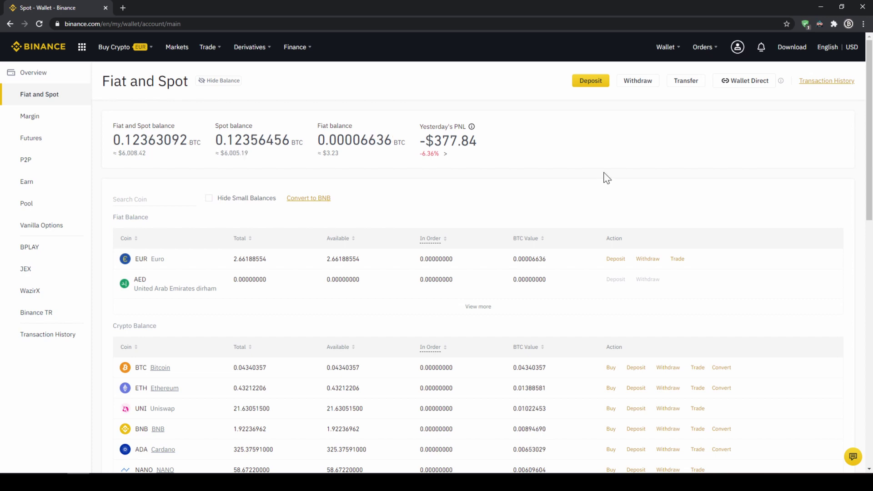
# Step: Show only FIAT markets and search 'sfpu' to narrow the list to SFP/USDT
pyautogui.click(169, 50)
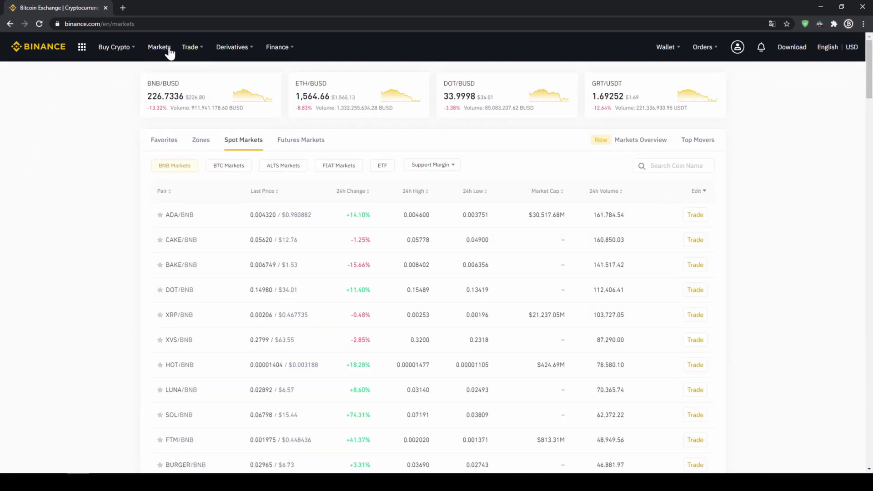
pyautogui.scroll(-10, 218, 220)
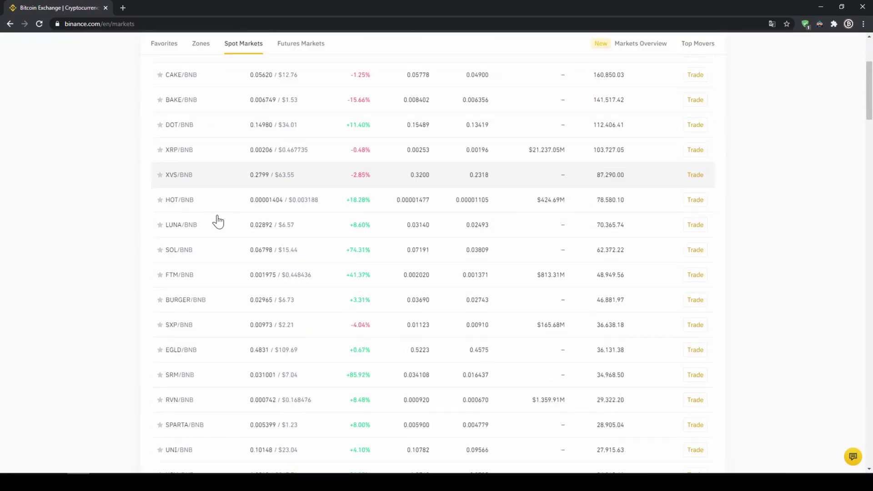
pyautogui.scroll(-5, 290, 340)
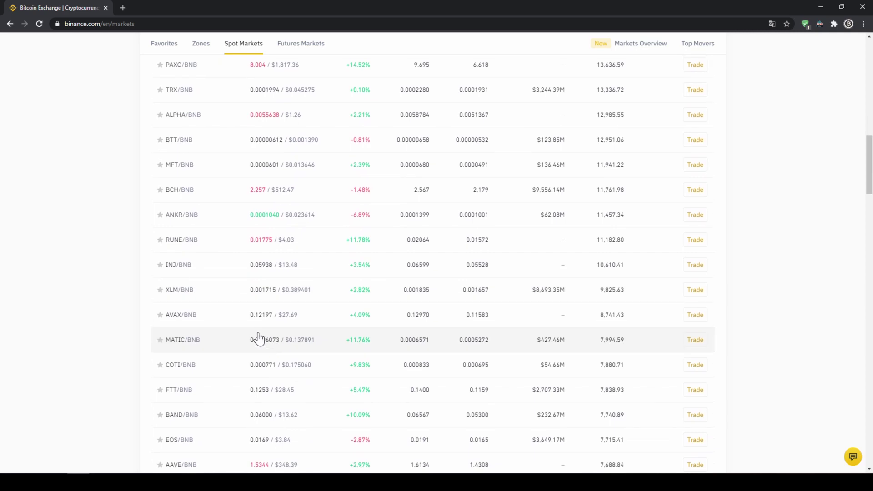
pyautogui.scroll(11, 252, 332)
pyautogui.scroll(5, 254, 324)
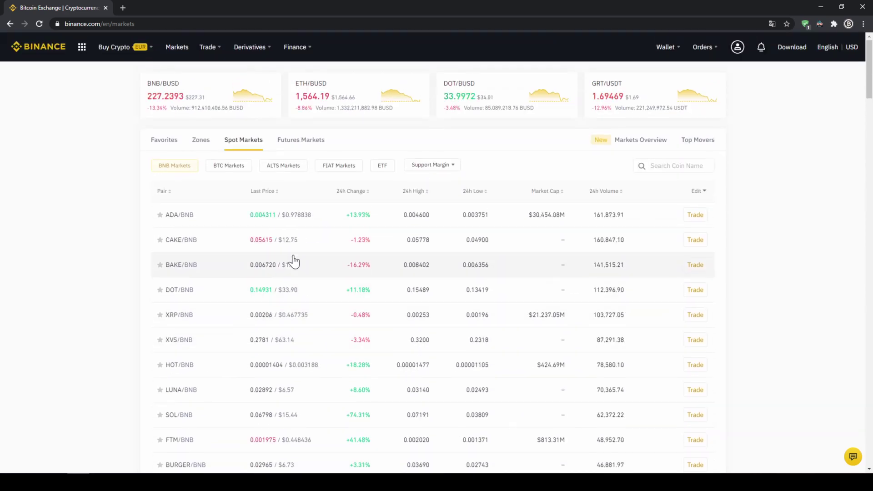
pyautogui.click(347, 169)
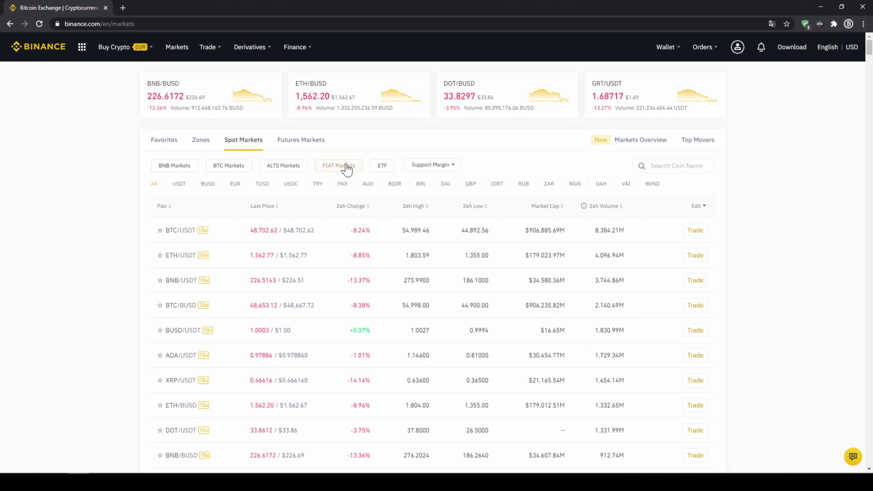
pyautogui.click(651, 164)
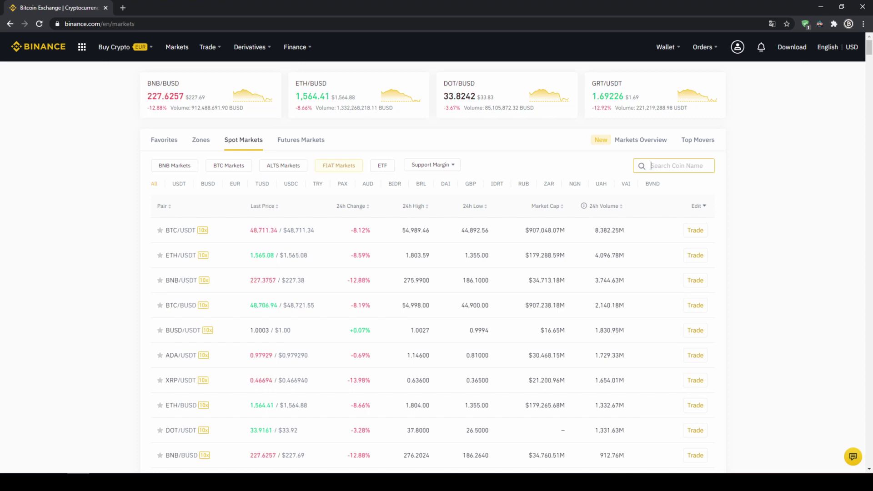
pyautogui.write('sfpu')
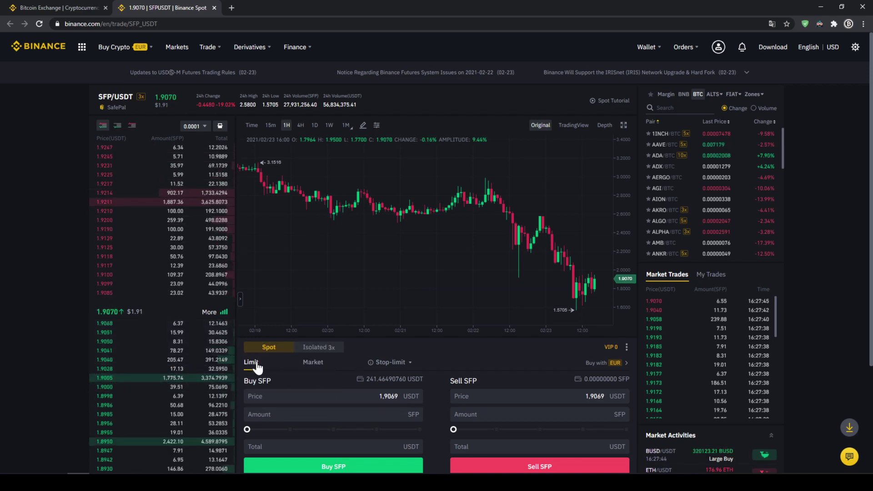
# Step: Place the cursor in the Buy SFP price field showing 1.9069 USDT
pyautogui.click(264, 396)
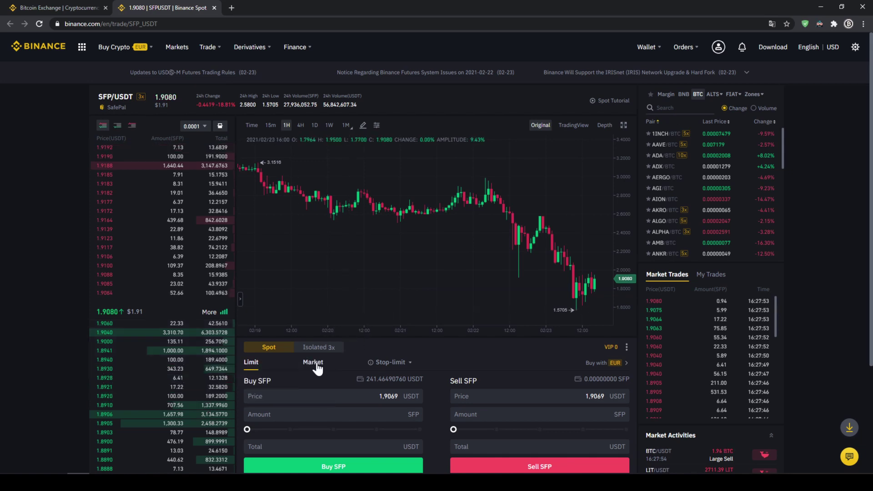
# Step: Make the SFP buy a market order spending 100% of USDT, a 241.452080 USDT total
pyautogui.click(314, 363)
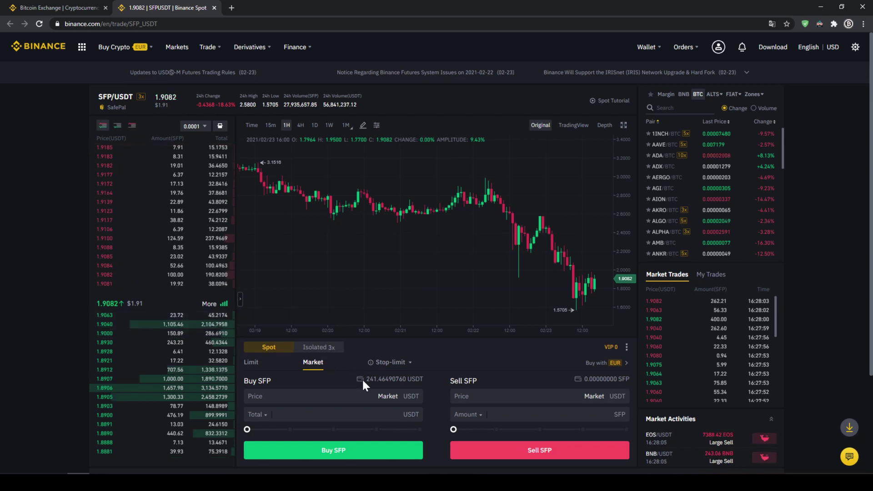
pyautogui.moveTo(366, 376); pyautogui.dragTo(424, 381)
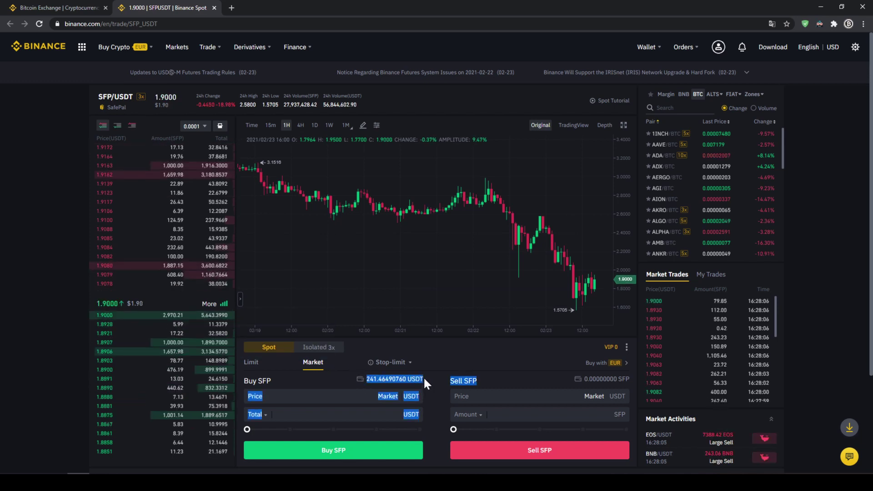
pyautogui.click(424, 377)
pyautogui.moveTo(246, 426); pyautogui.dragTo(416, 420)
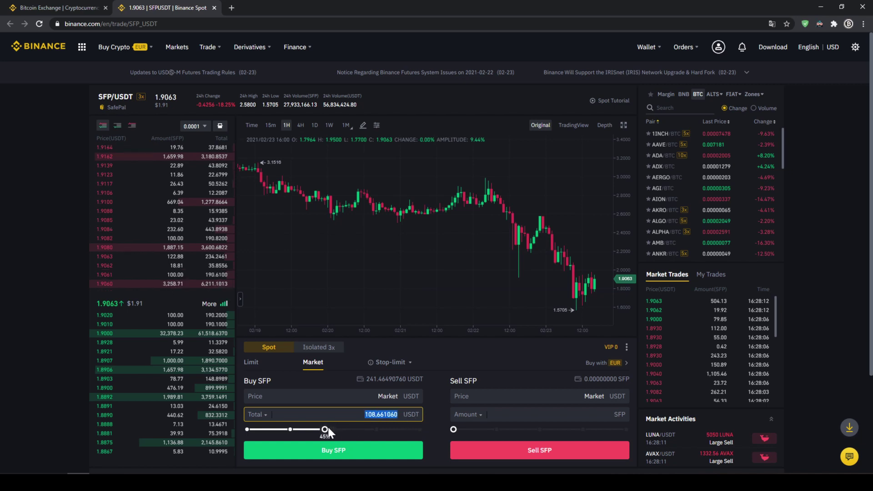
pyautogui.moveTo(328, 428); pyautogui.dragTo(421, 428)
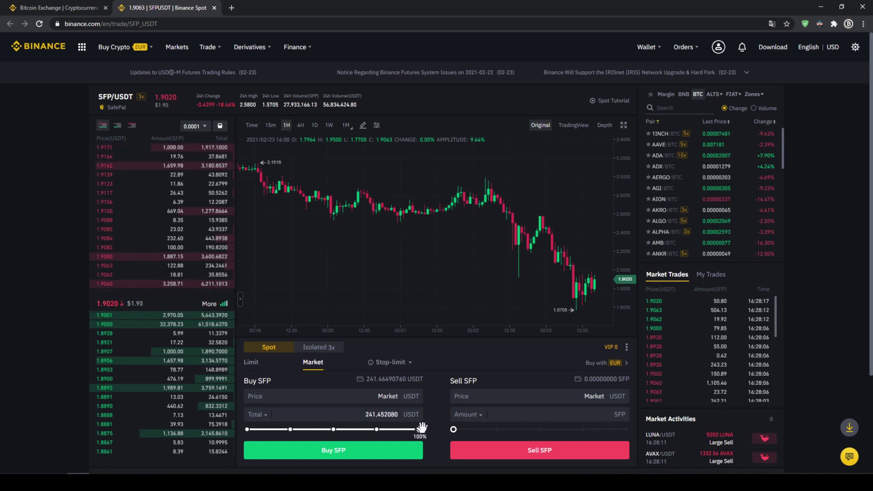